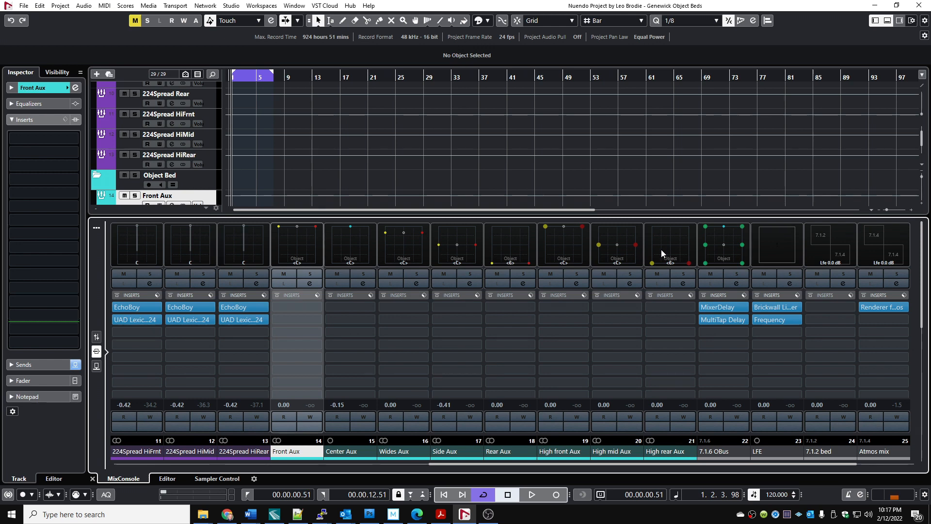
Step: View the Renderer for Dolby Atmos on the Atmos mix channel and the UAD Lexicon 224 settings on 224Spread Front
left_click(881, 307)
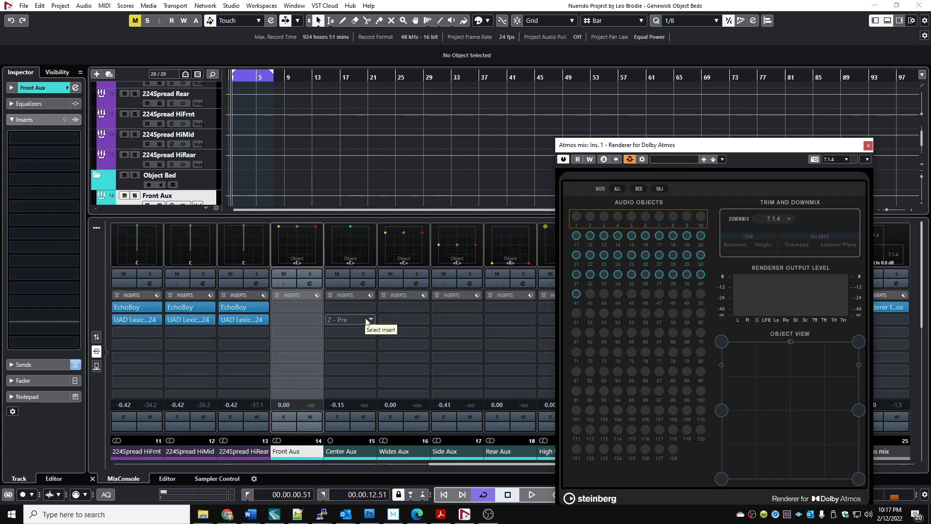
left_click(388, 464)
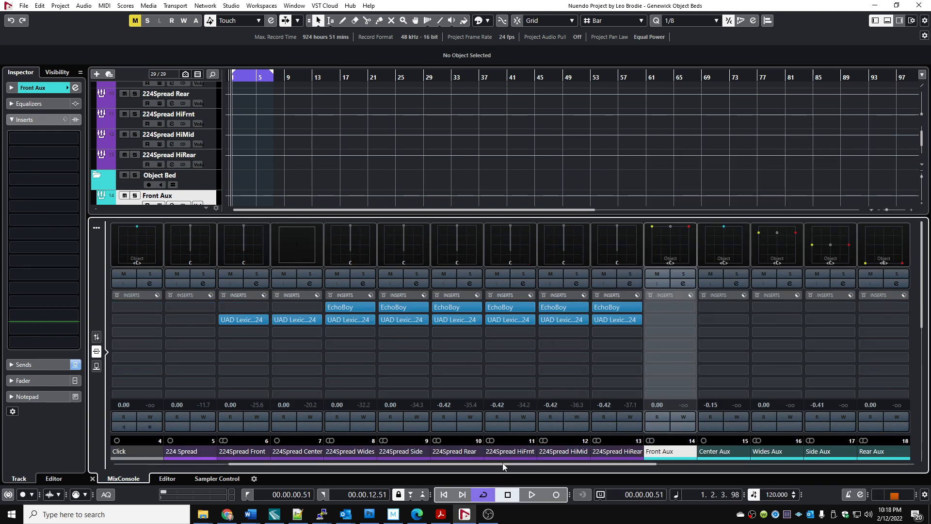
mouse_move(364, 319)
mouse_move(286, 320)
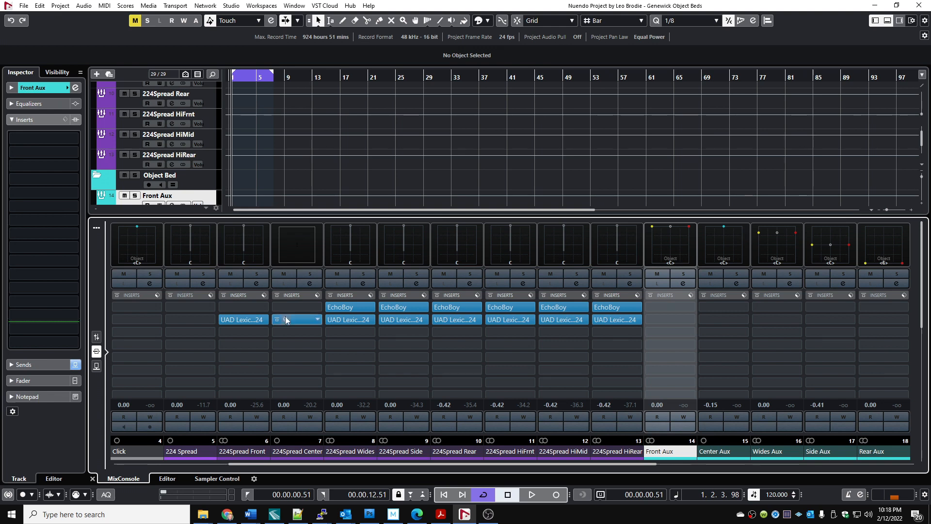
left_click(242, 320)
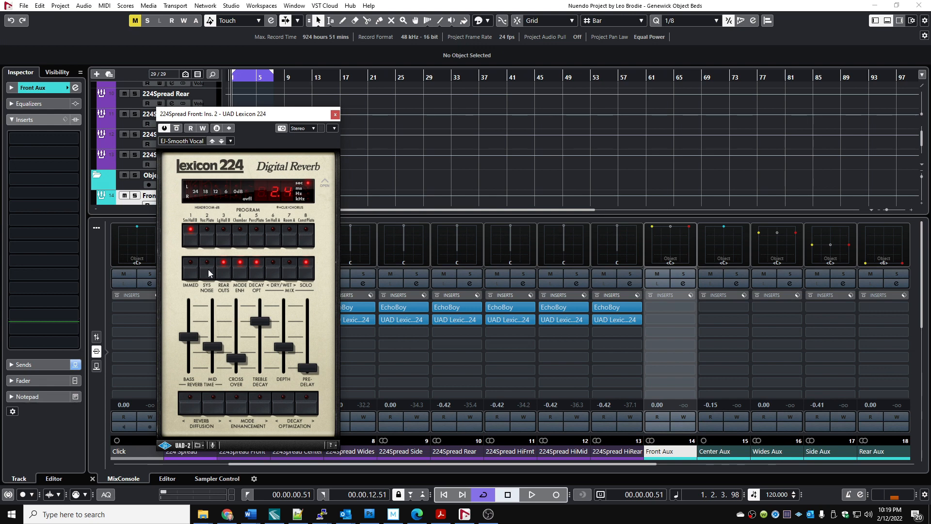
left_click(335, 115)
Step: Review the 224 Spread channel's sends and the EchoBoy and UAD Lexicon 224 inserts on the 224Spread channels
left_click(181, 452)
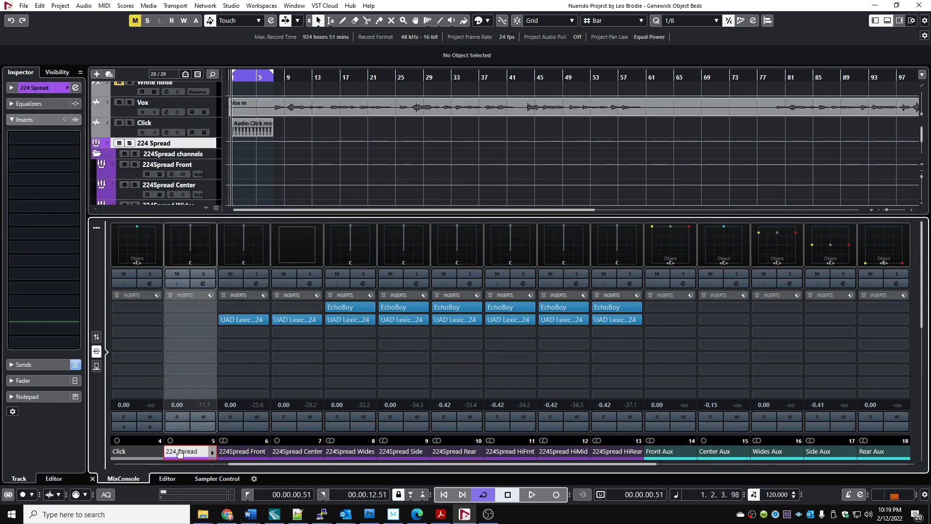
left_click(97, 366)
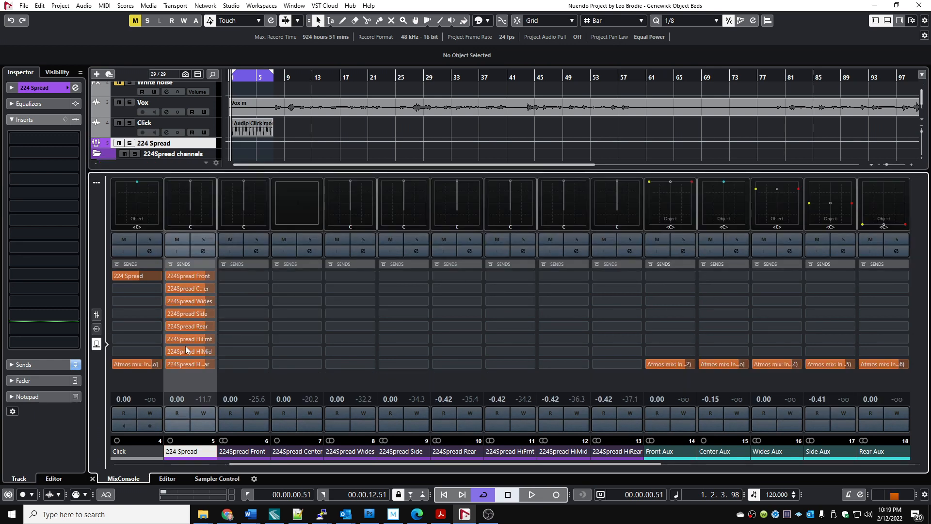
mouse_move(191, 329)
mouse_move(732, 276)
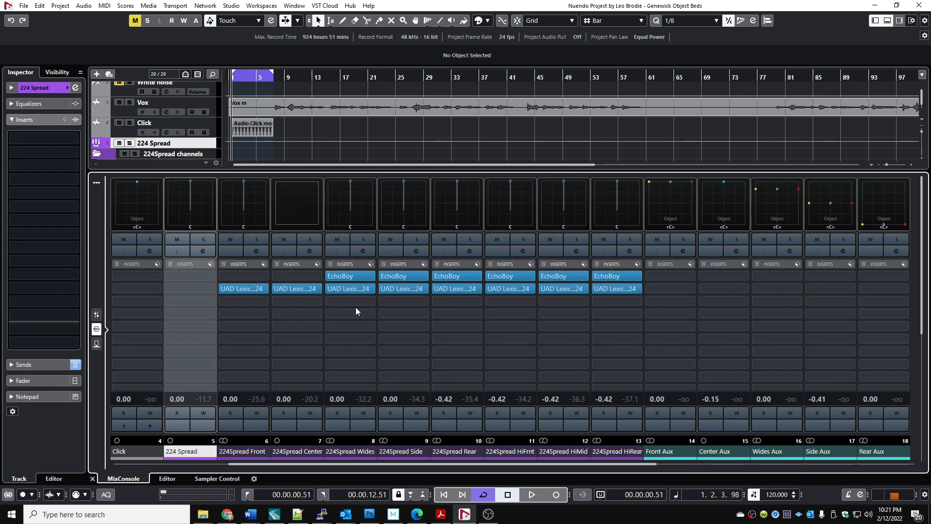
mouse_move(369, 277)
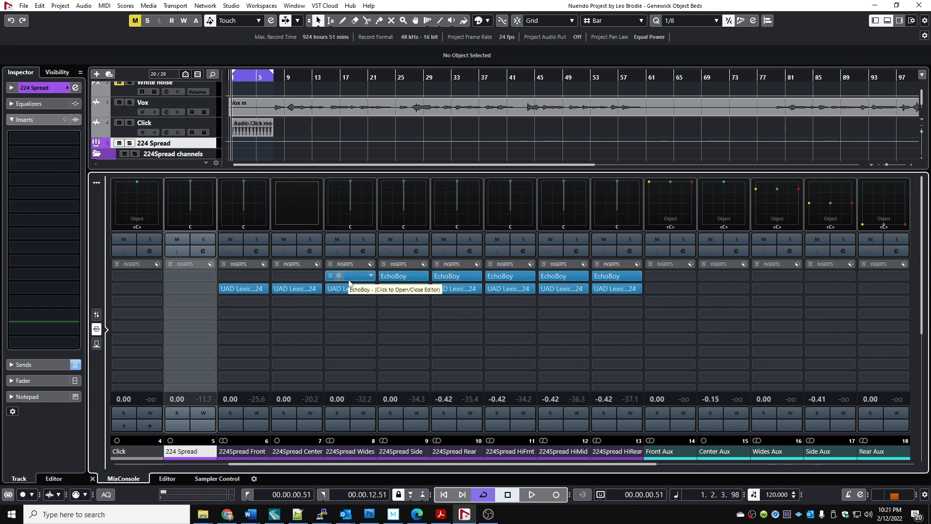
mouse_move(399, 280)
mouse_move(435, 280)
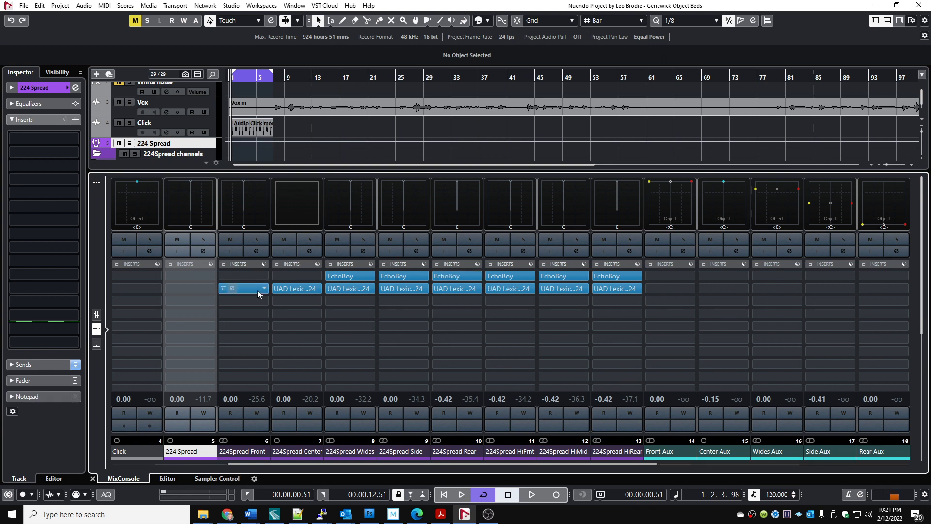
mouse_move(293, 287)
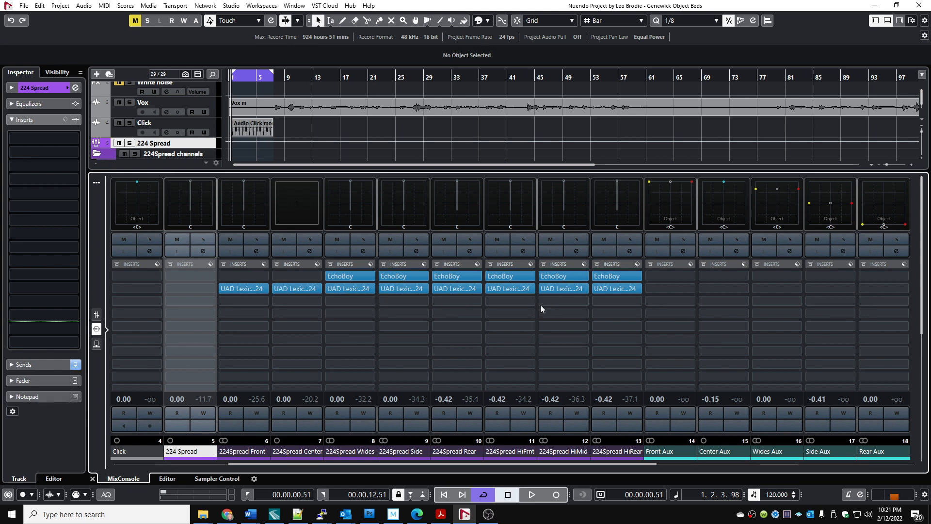
mouse_move(596, 307)
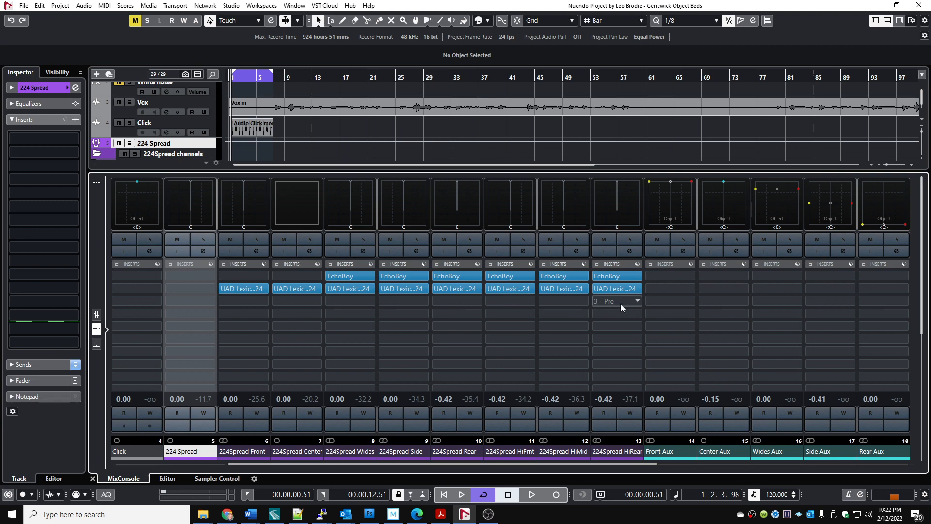
Step: Open the EchoBoy editors of 224Spread Wides, Side and Rear beside one another to compare their echo times
left_click(350, 275)
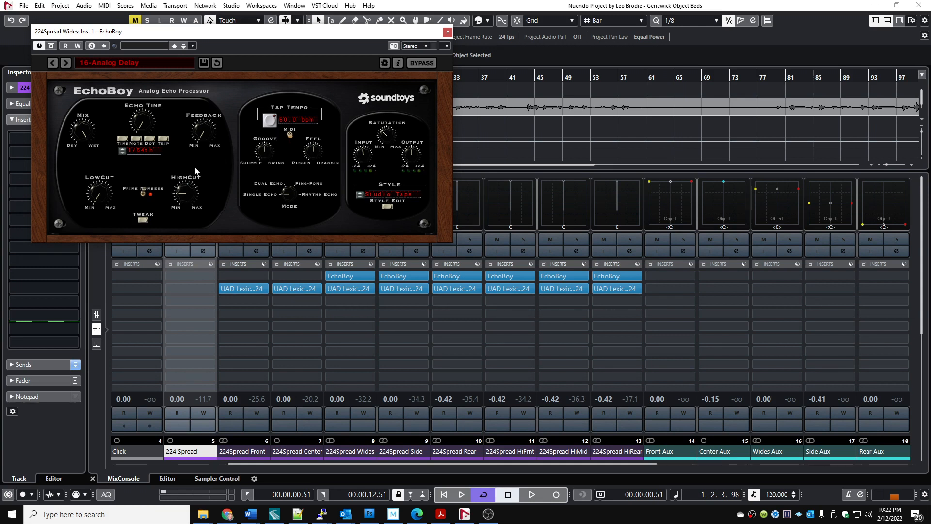
left_click(394, 276)
left_click_drag(8, 85, 802, 28)
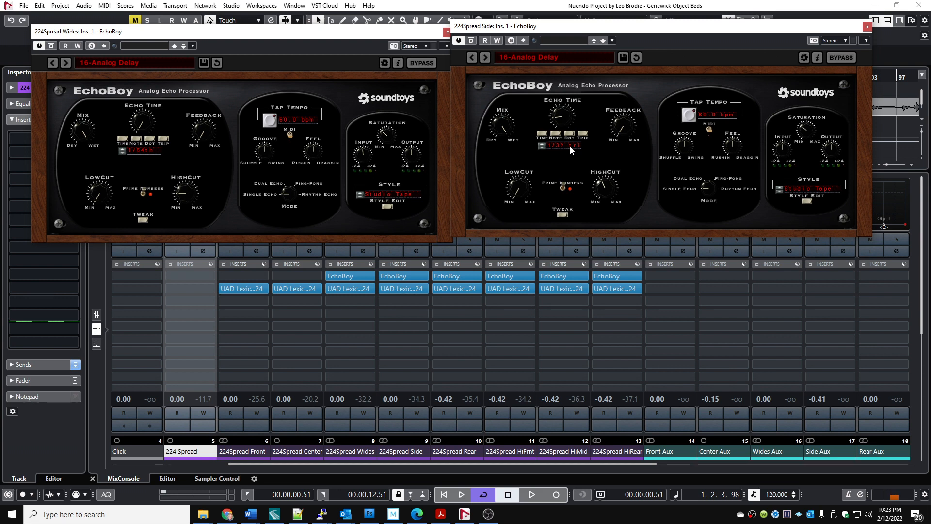
left_click(456, 276)
left_click_drag(1, 262, 351, 259)
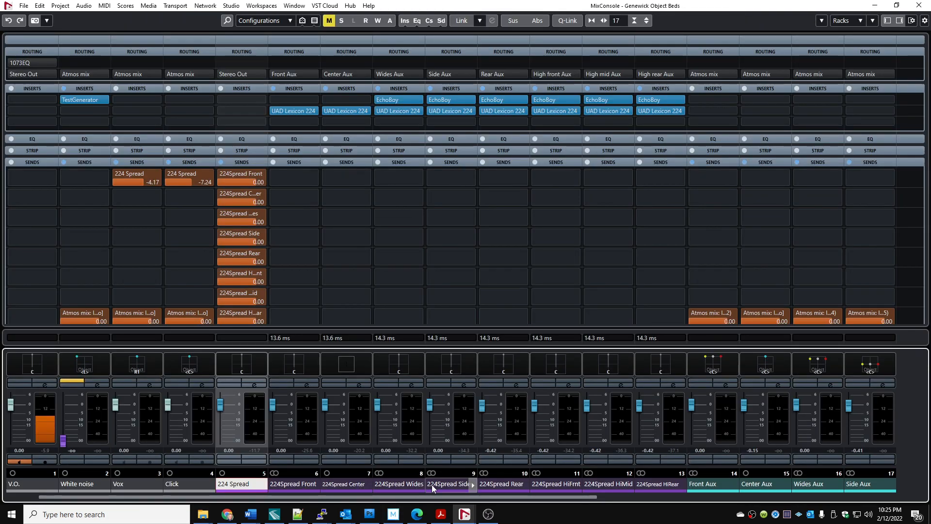
Step: Select the channels 224Spread Wides through 224Spread HiRear and link them with Q-Link in absolute mode
left_click(388, 485)
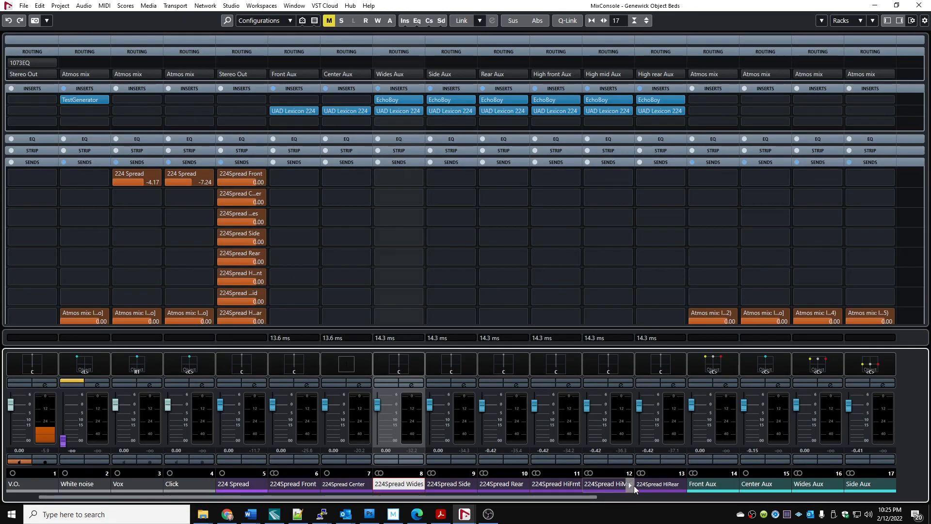
left_click(650, 485, "shift")
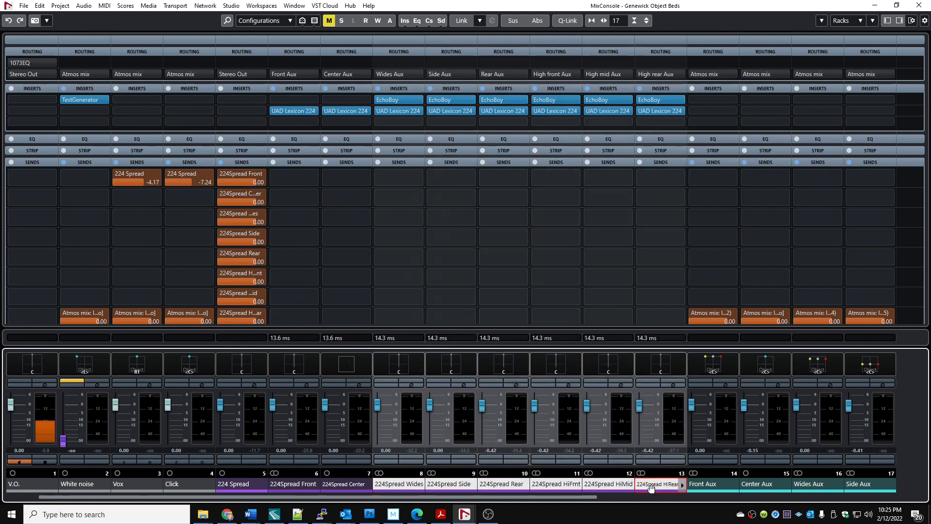
left_click(567, 20)
left_click(541, 22)
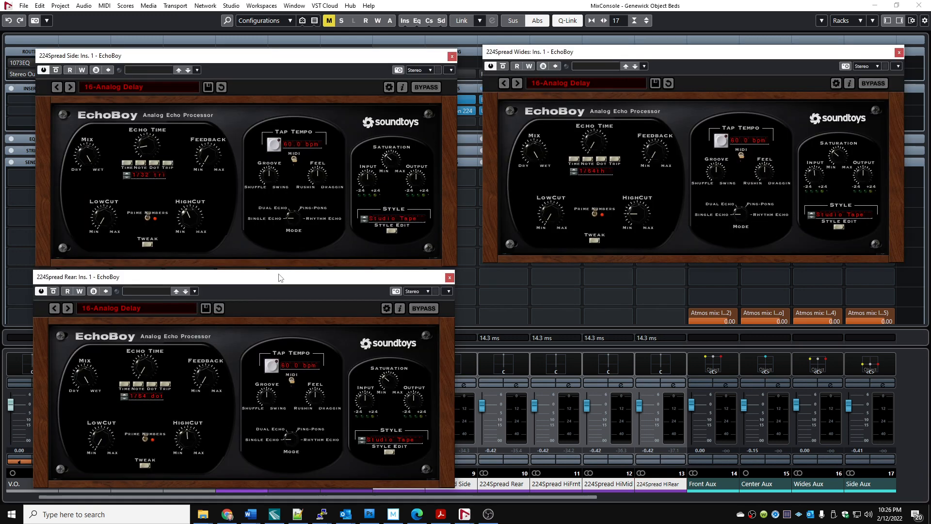
Step: Set the linked EchoBoy delays' tempo to 90 bpm and close the three EchoBoy editors
left_click(295, 144)
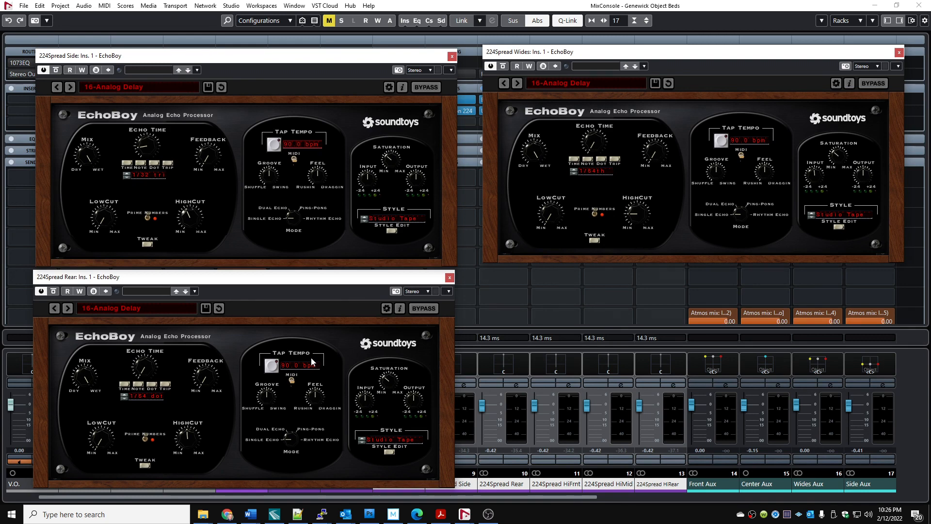
left_click(452, 56)
left_click(900, 52)
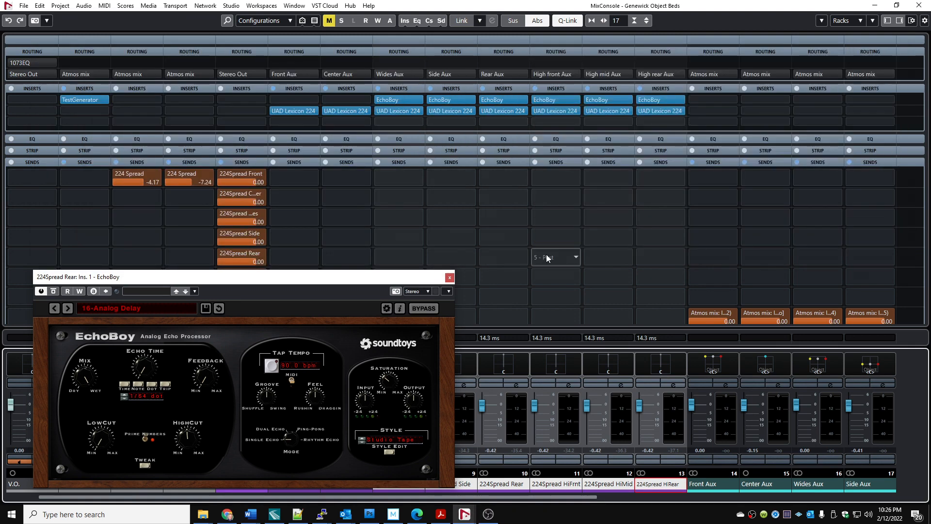
left_click(449, 277)
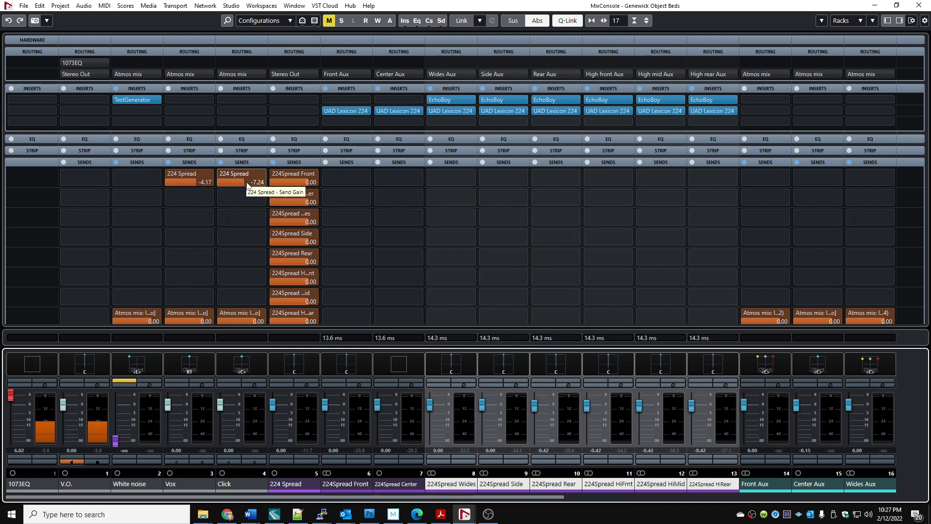
Step: Toggle the Click channel's send to 224 Spread and close the UAD Lexicon 224 editor of 224Spread Front
left_click(222, 173)
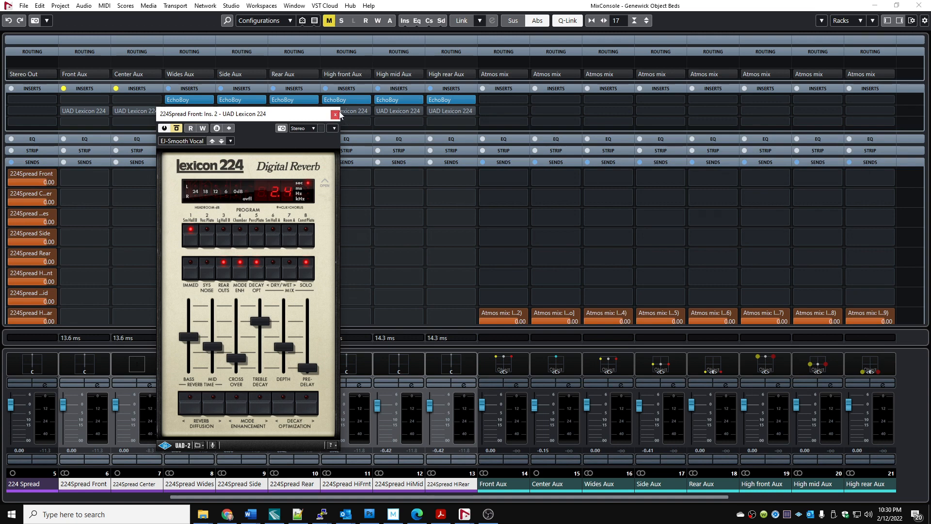
left_click(336, 114)
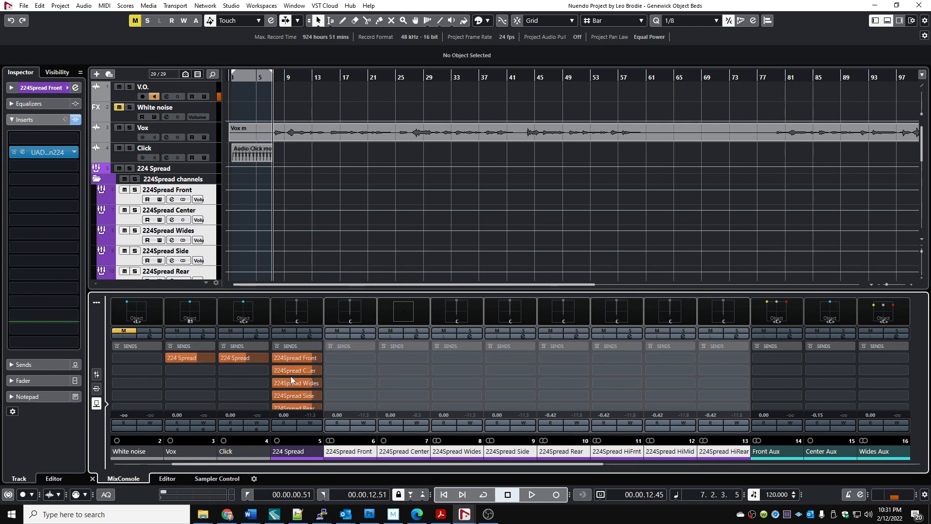
Step: Play back the Vox track to hear its send to the 224 Spread reverb, and stop playback
mouse_move(166, 360)
key("space")
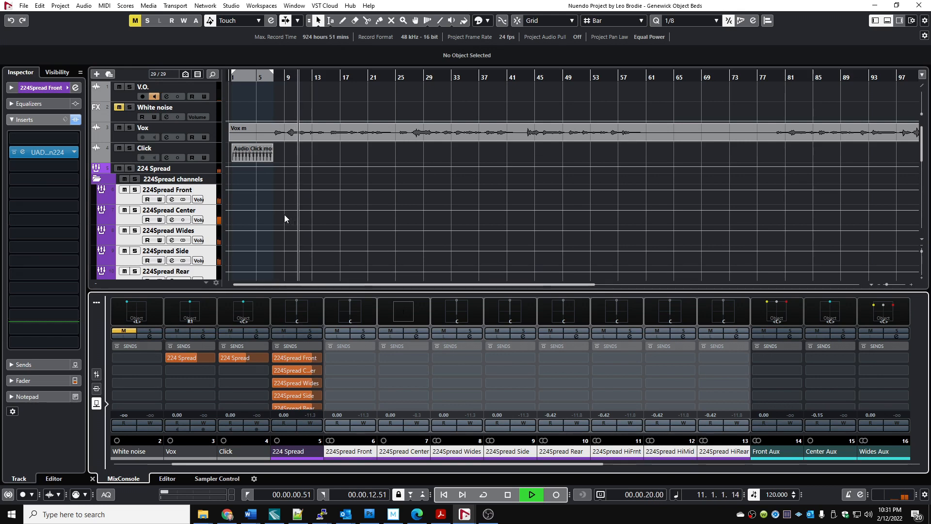
key("space")
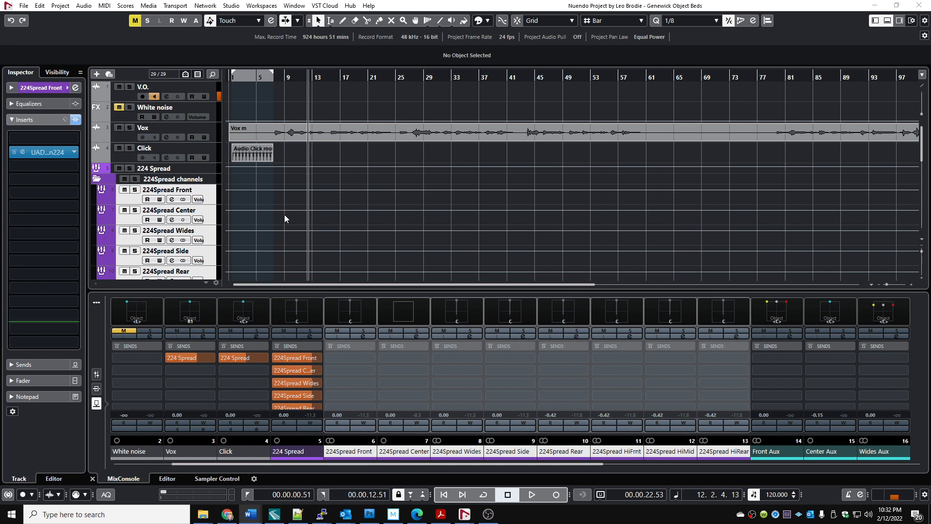
Step: Lower the 224 Spread channel's send level to 224Spread Front during playback, and stop playback
left_click(306, 199)
key("space")
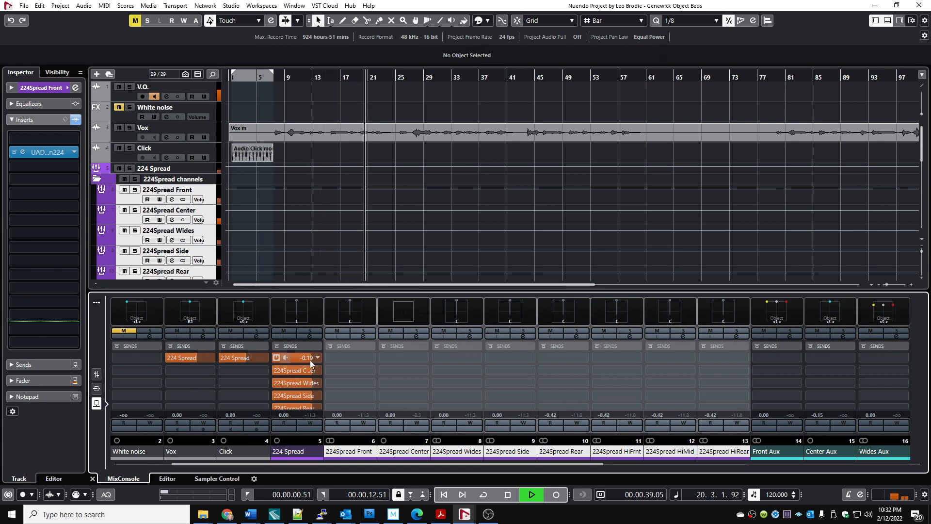
left_click_drag(310, 360, 267, 368)
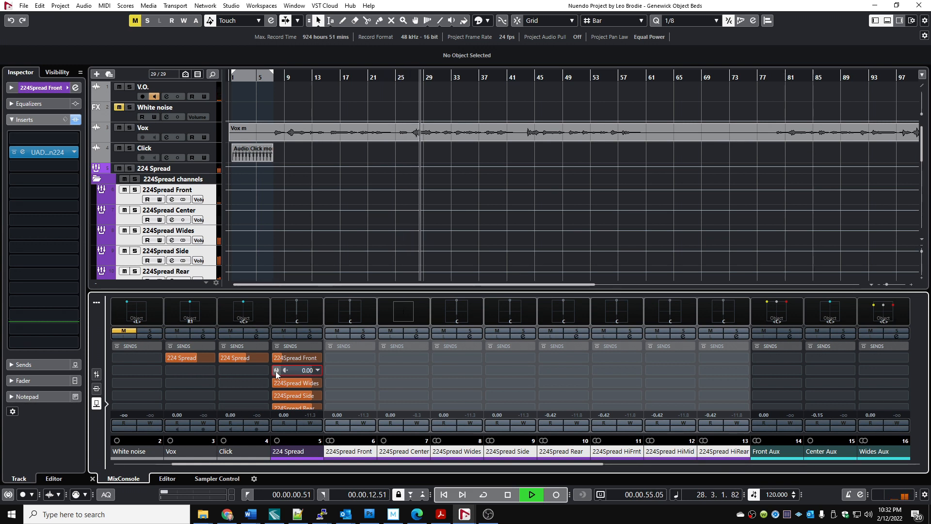
key("space")
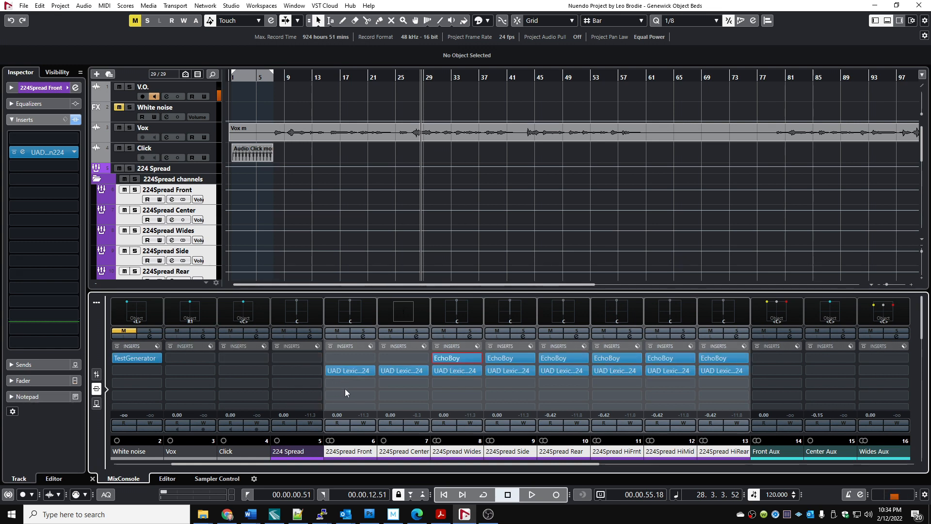
Step: Examine the Tweak and Style Edit controls of the EchoBoy on 224Spread Wides, and close its editor
left_click(462, 358)
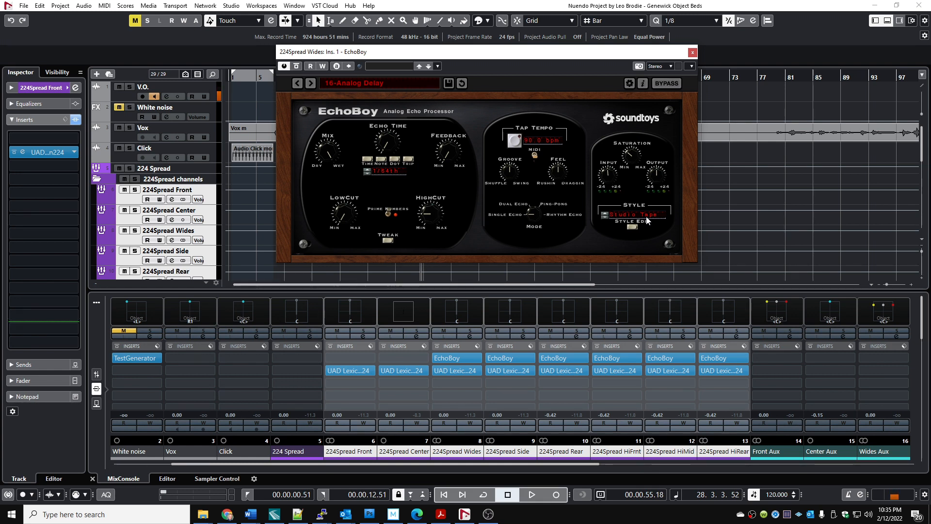
left_click(388, 241)
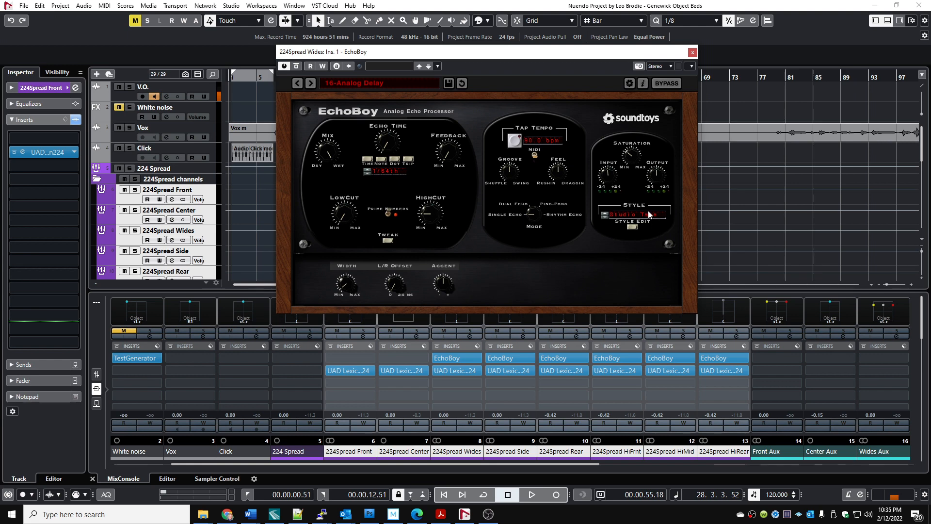
left_click(632, 228)
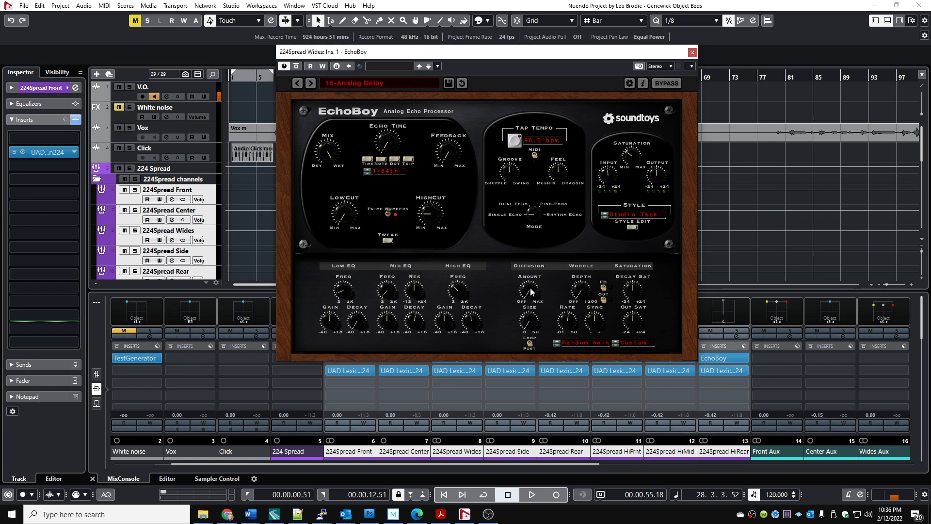
left_click(692, 51)
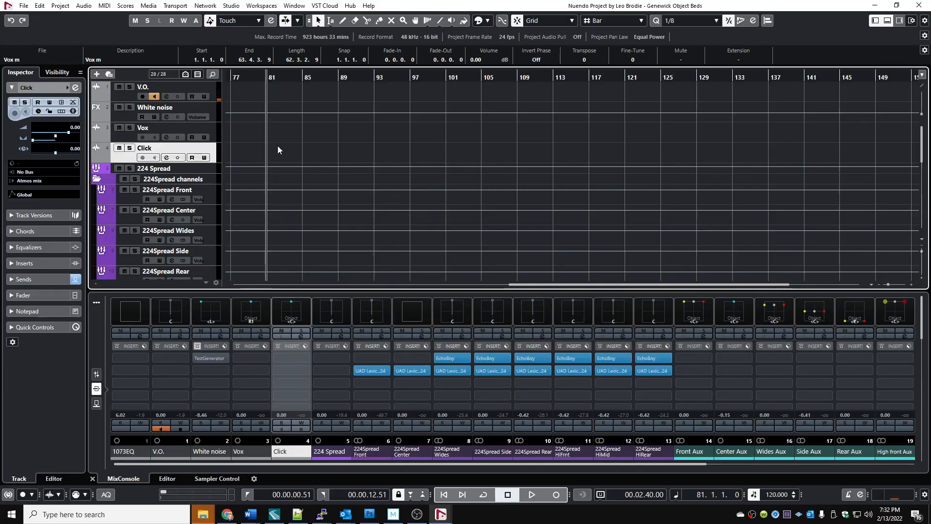
Step: Add a 7.1.6 group track named 7.1.6 Aux with its audio output routed to Atmos mix
left_click(97, 74)
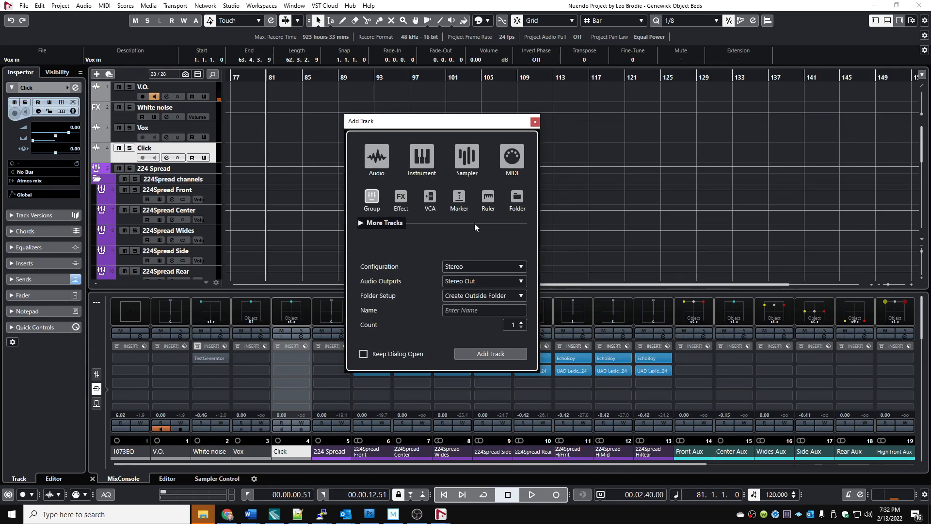
left_click(475, 266)
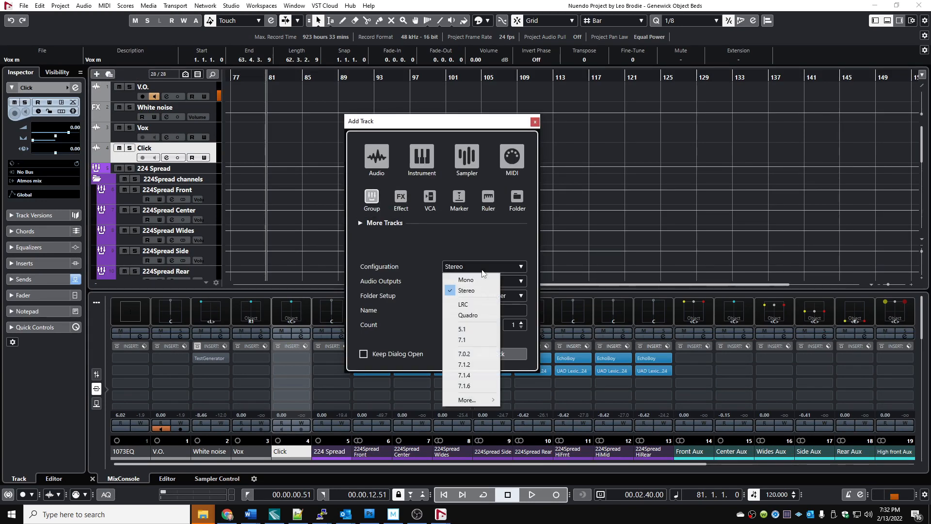
left_click(478, 386)
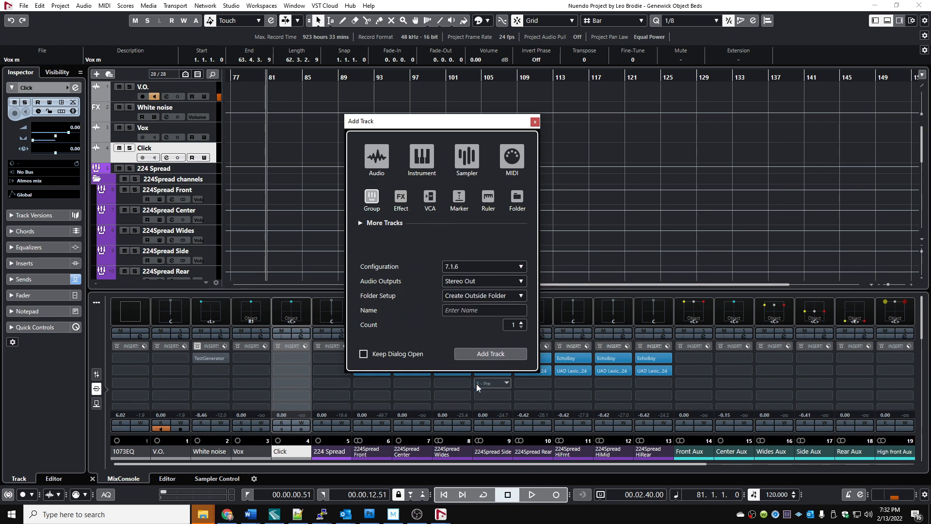
left_click(476, 282)
type("atmo")
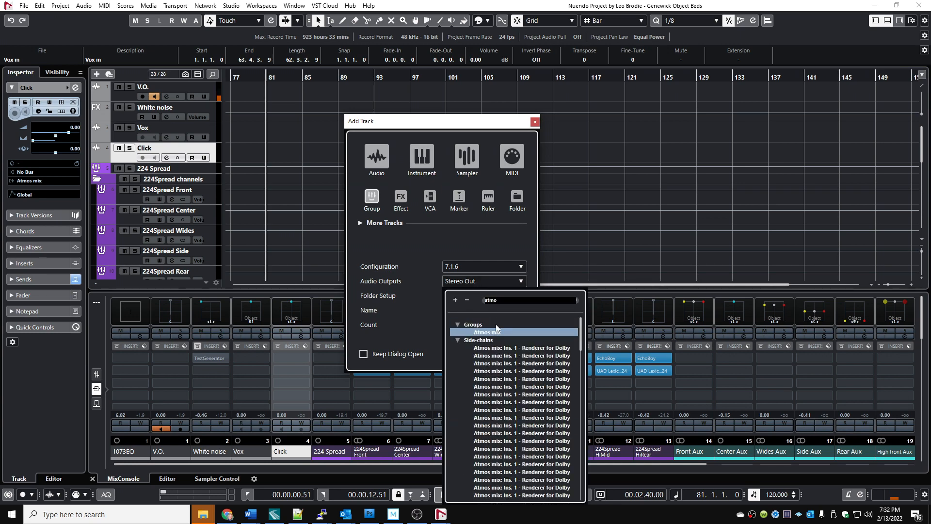
left_click(496, 331)
left_click(493, 308)
type("7.1.")
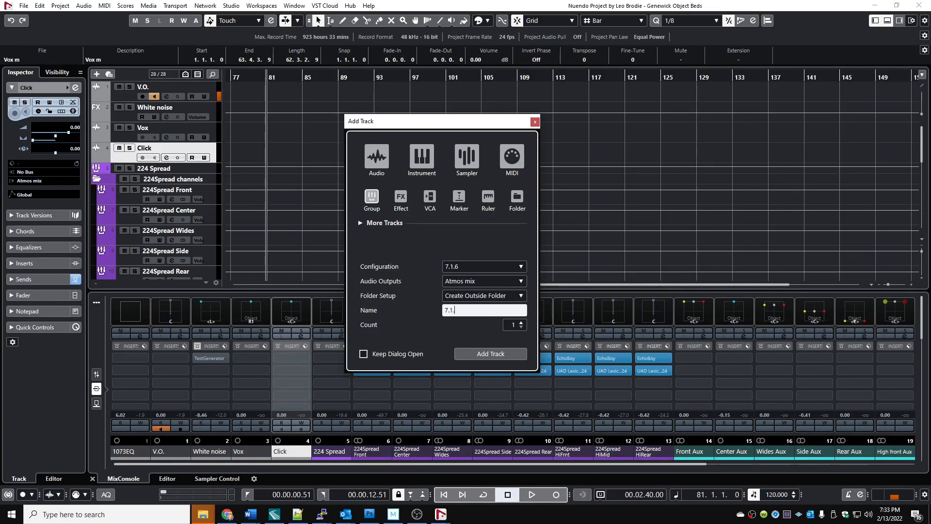
type("6 Aux")
left_click(500, 352)
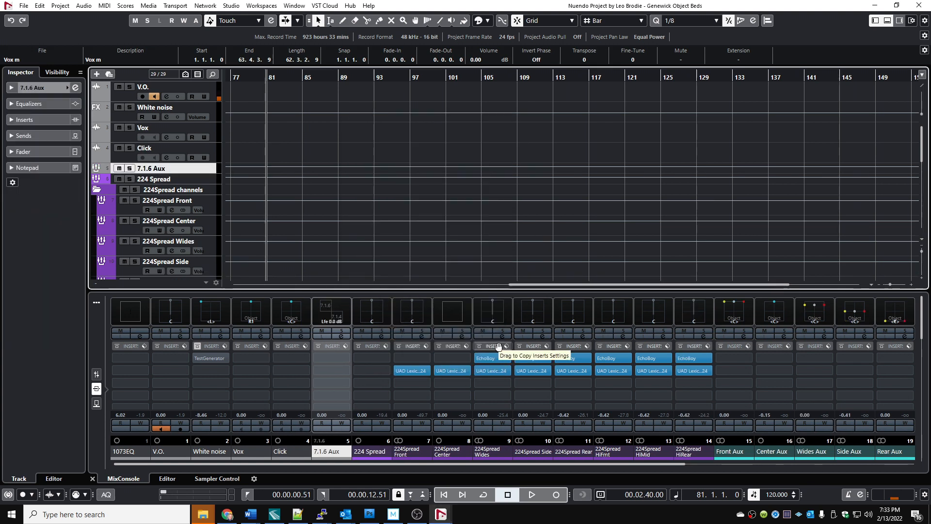
Step: Switch the 7.1.6 Aux channel's panner to VST MultiPanner and move its window out of the way
left_click(332, 316)
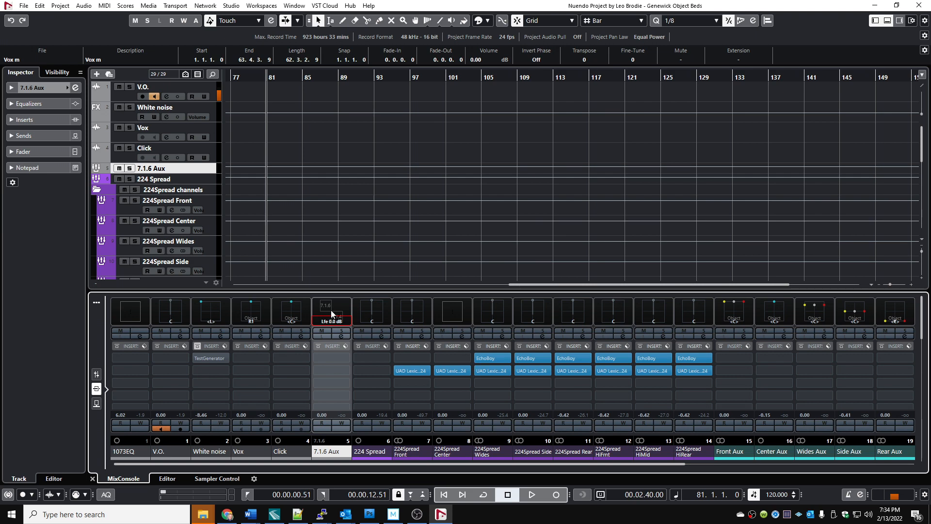
right_click(331, 311)
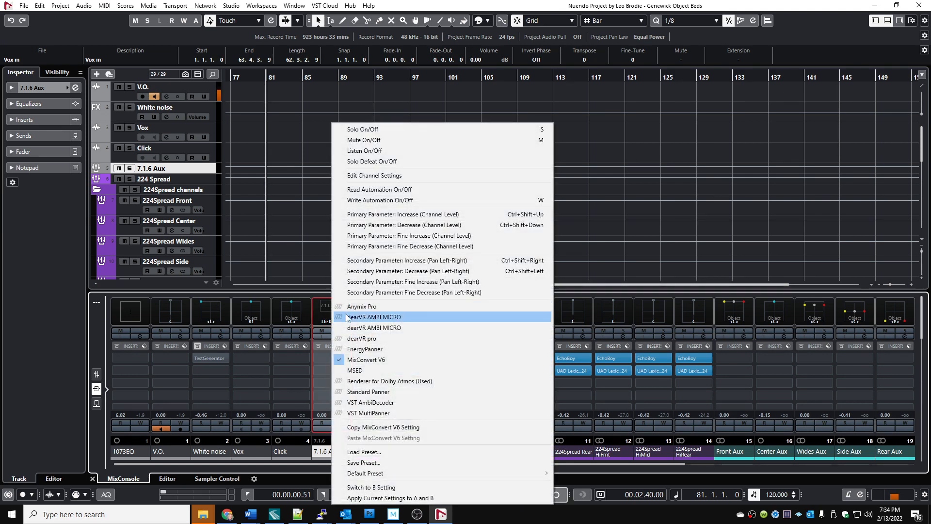
left_click(403, 412)
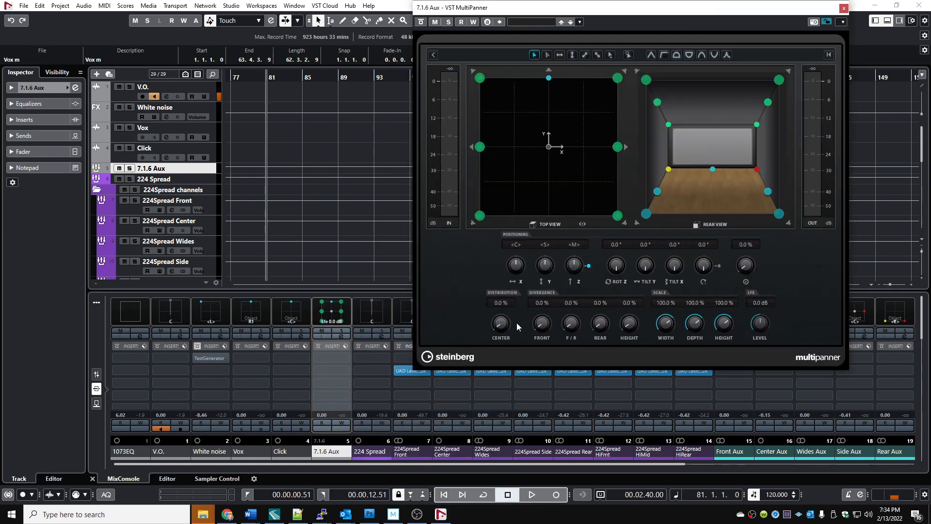
left_click_drag(640, 8, 0, 48)
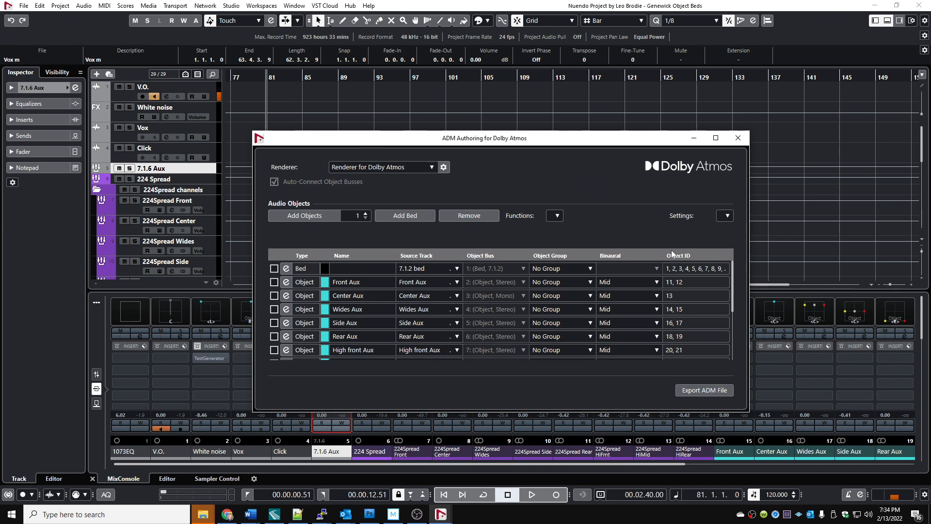
Step: Add an audio object in ADM Authoring for Dolby Atmos and assign 7.1.6 Aux as its source track
left_click(315, 215)
left_click_drag(727, 295, 748, 357)
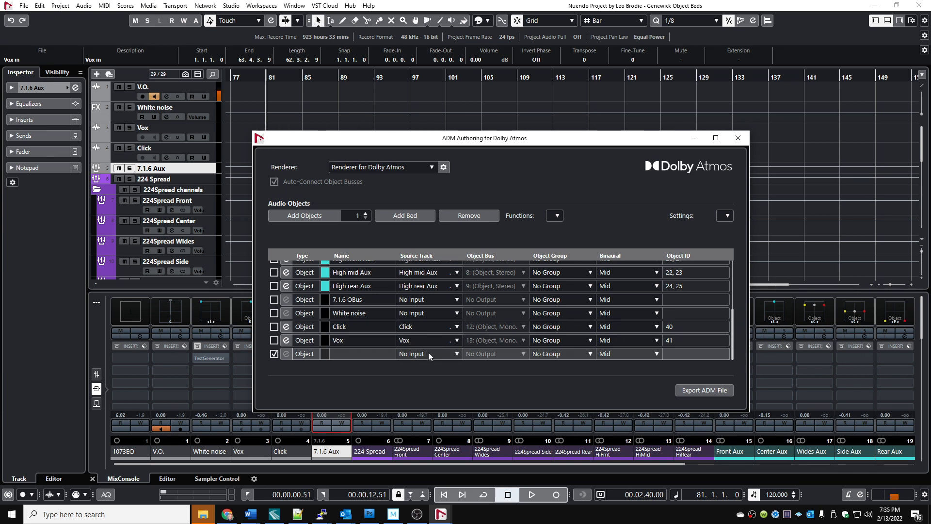
left_click(414, 355)
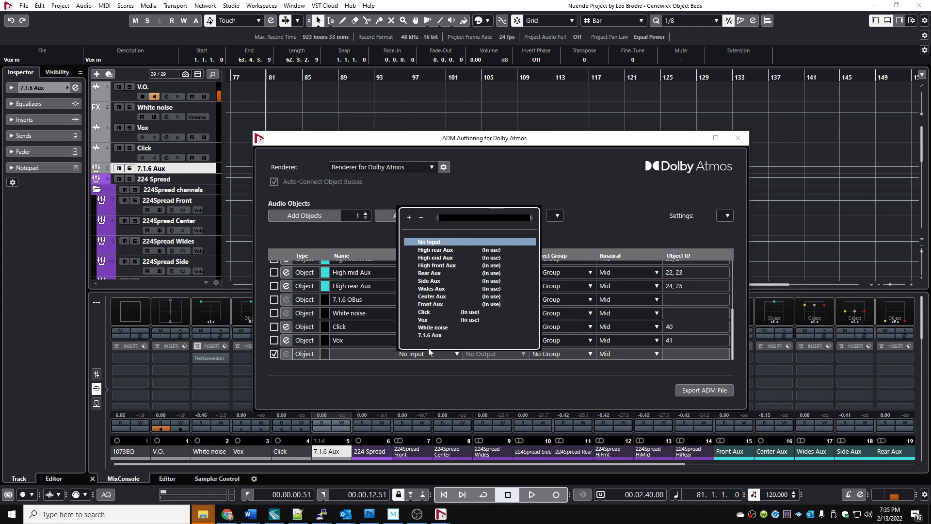
left_click(427, 337)
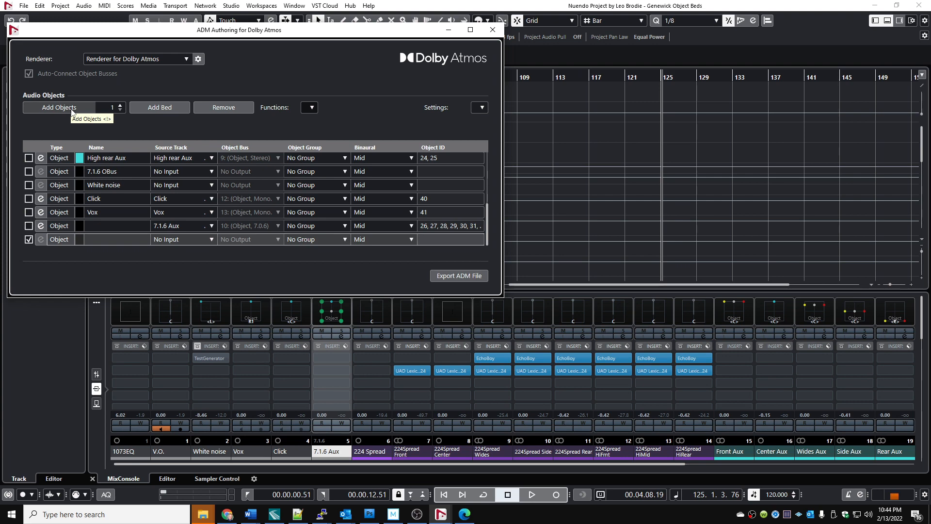
Step: Create an audio object from the selected 7.1.6 Aux track, and add another empty object to check its available source tracks
left_click(311, 107)
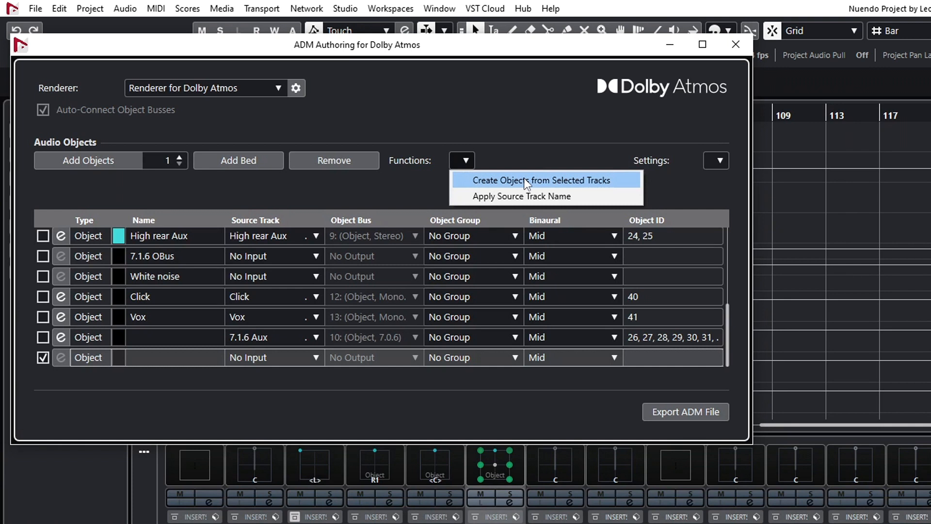
left_click(525, 181)
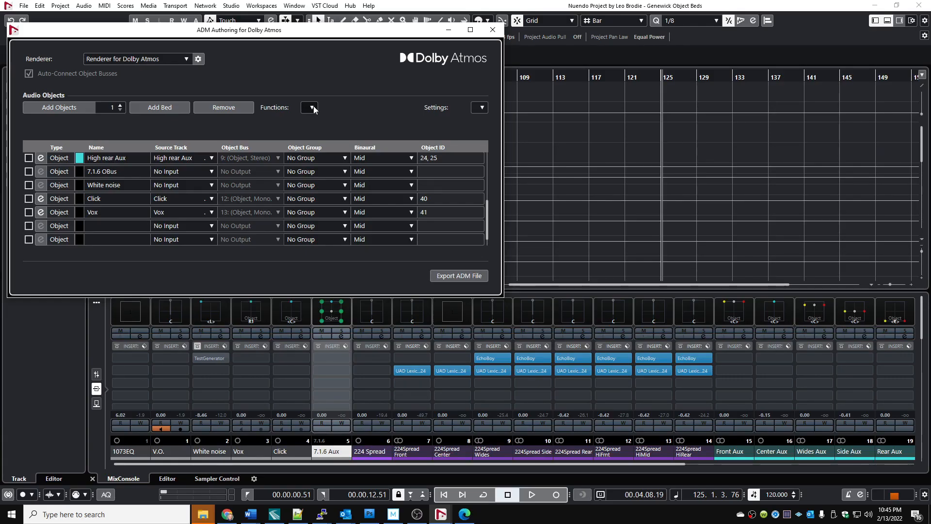
left_click(74, 107)
scroll(488, 229, "down", 2)
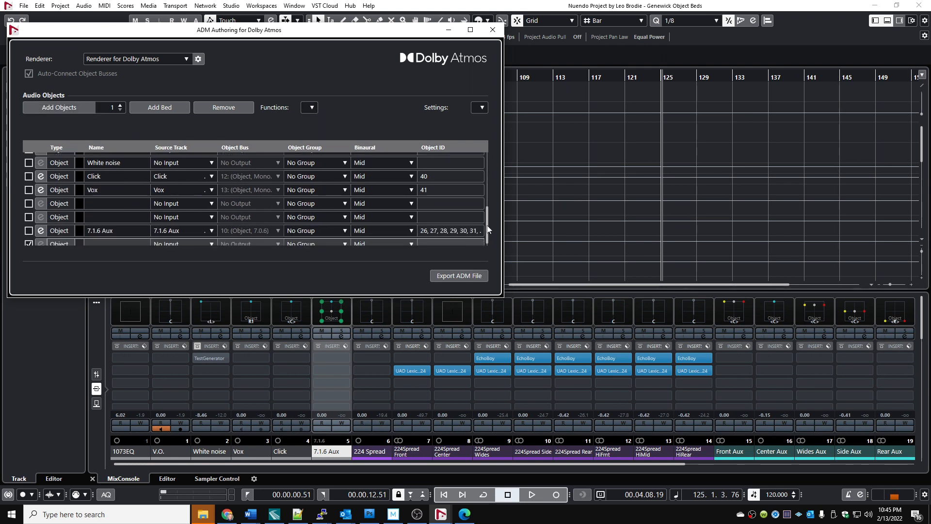
scroll(487, 228, "down", 1)
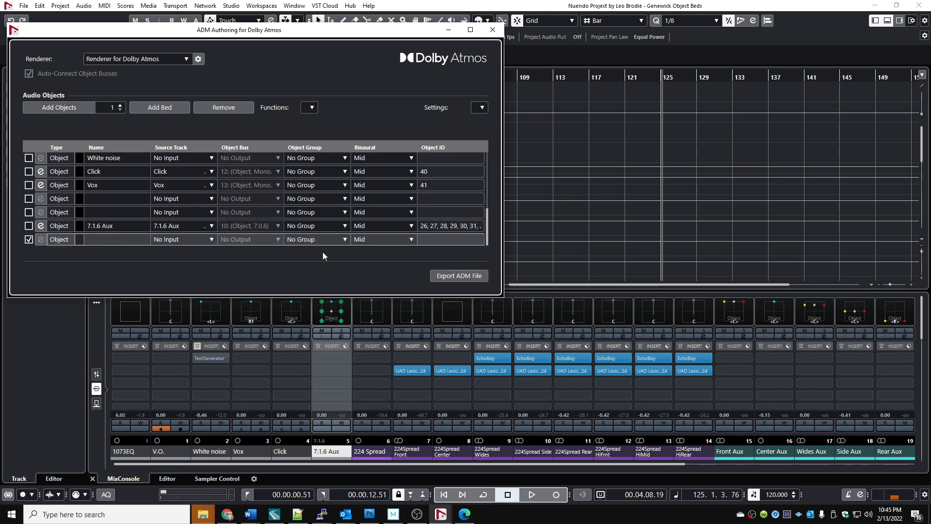
left_click(184, 238)
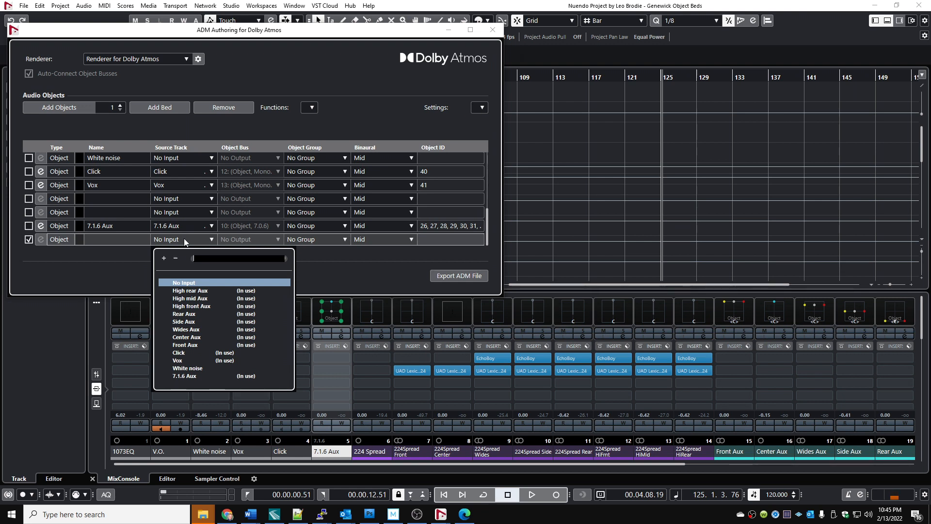
left_click(132, 269)
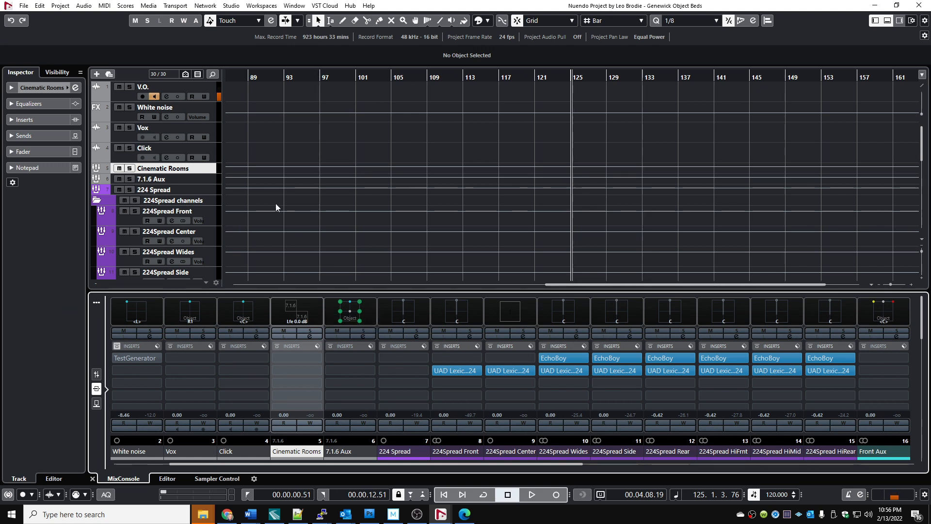
Step: Add a 7.1.6 effect track named Cinematic Rooms with the Cinematic Rooms Professional effect, routed to 7.1.6 Aux
left_click(96, 74)
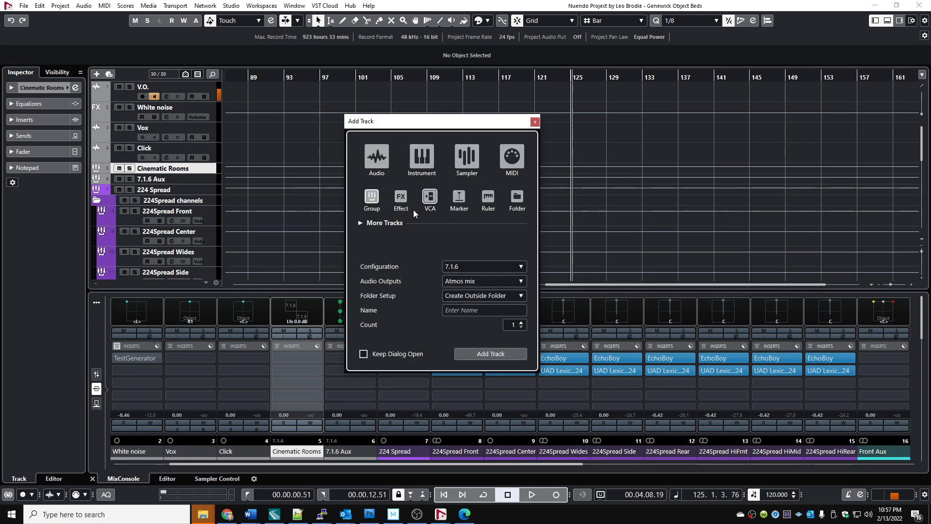
left_click(401, 196)
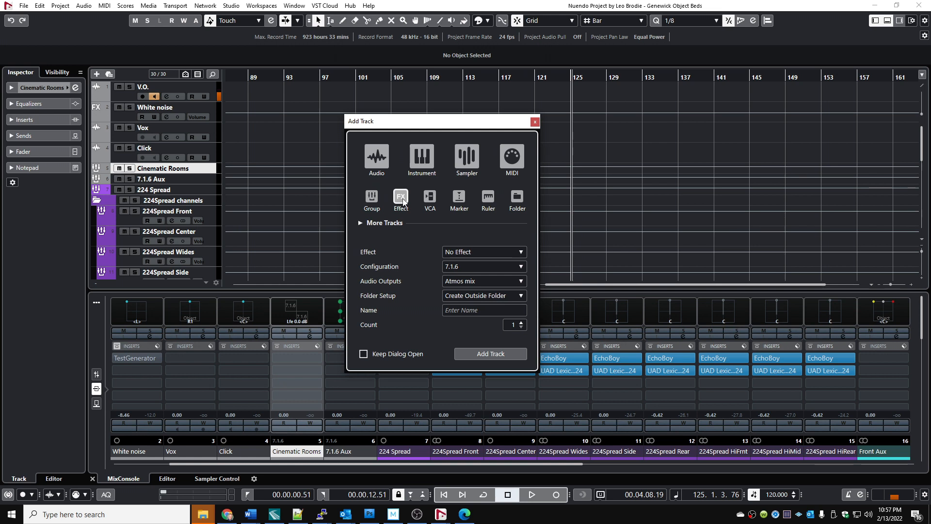
left_click(458, 252)
type("Cinematic Rooms")
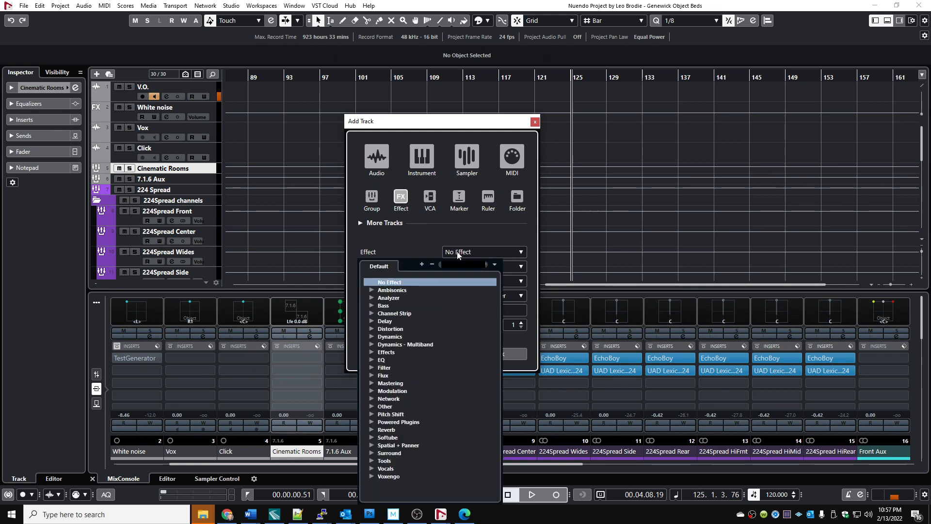
left_click(420, 298)
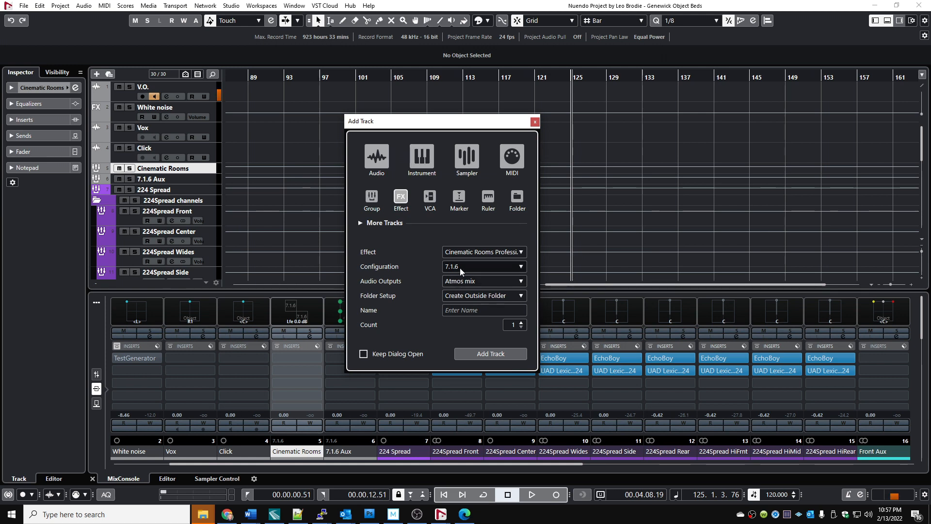
left_click(481, 281)
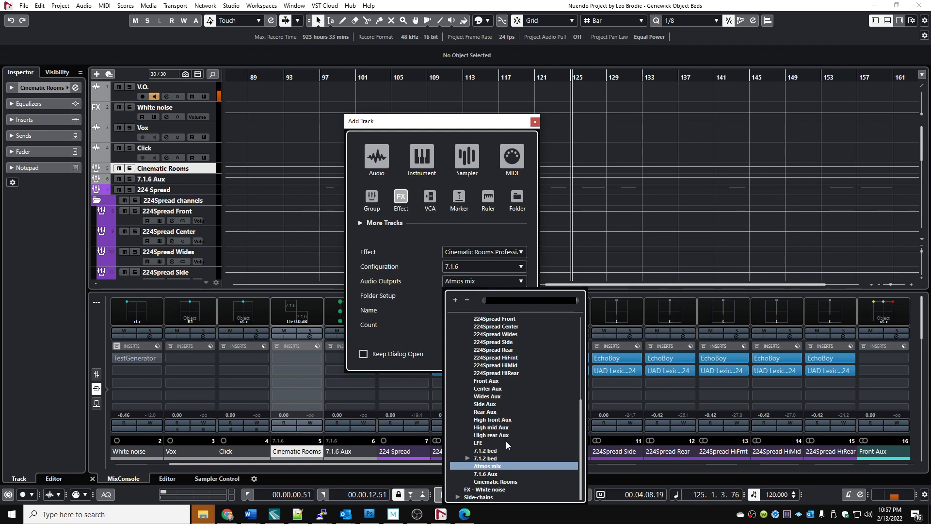
left_click(495, 474)
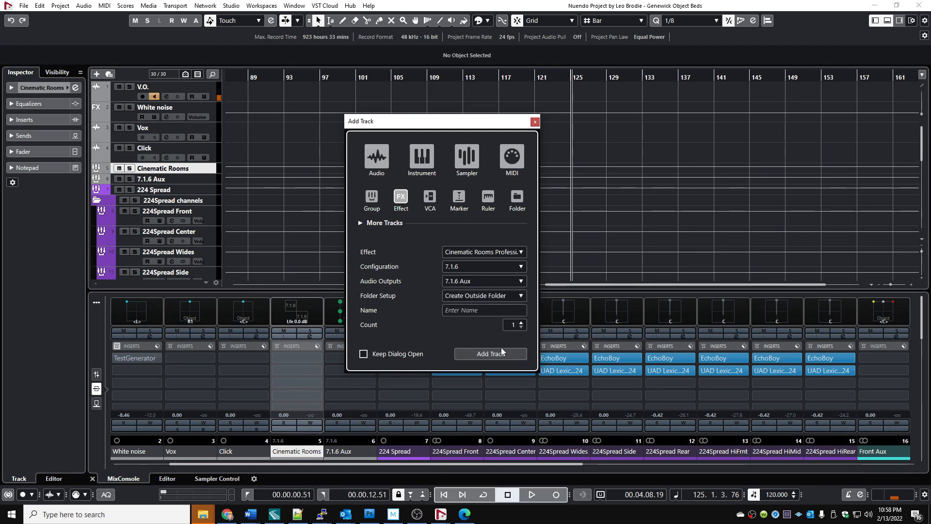
left_click(478, 310)
type("Cinematic Rooms")
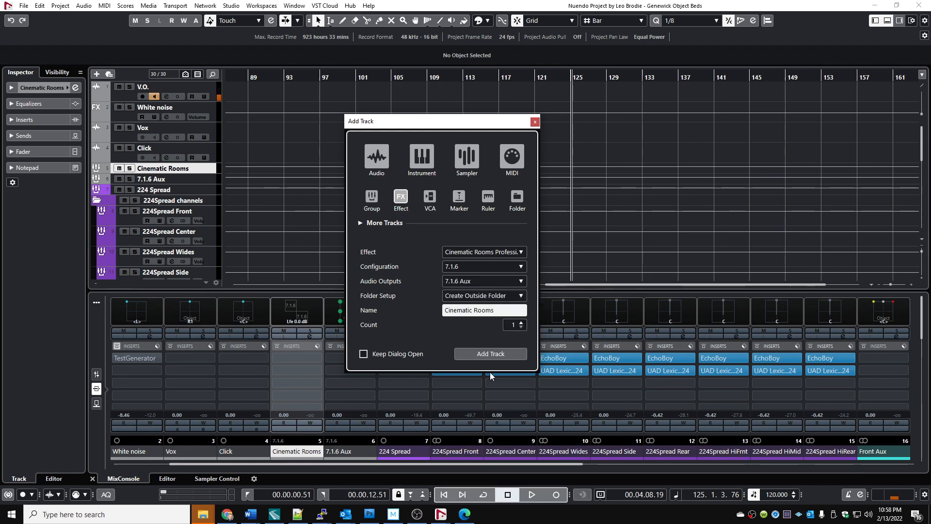
left_click(491, 355)
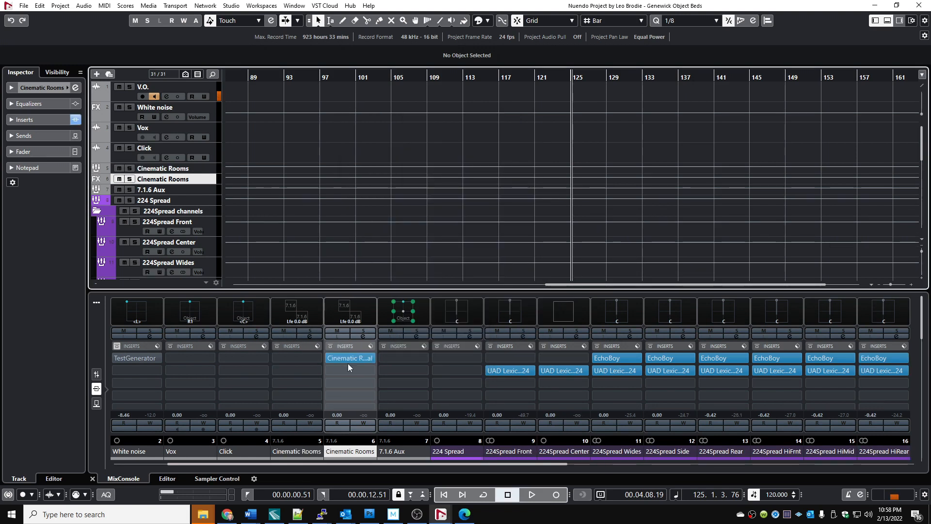
Step: Examine the surround configuration options of Cinematic Rooms Professional, including the crossfeed propagation choices, and dismiss them
mouse_move(348, 361)
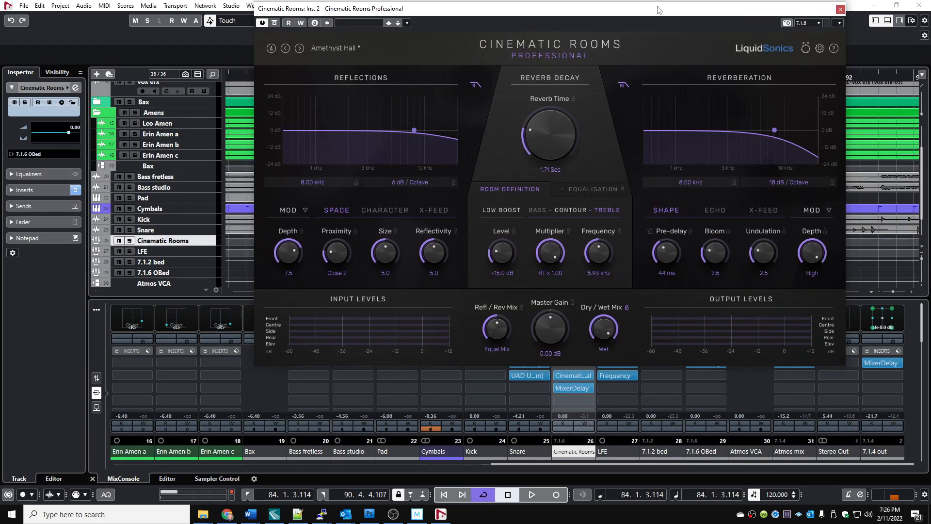
left_click(819, 49)
mouse_move(833, 119)
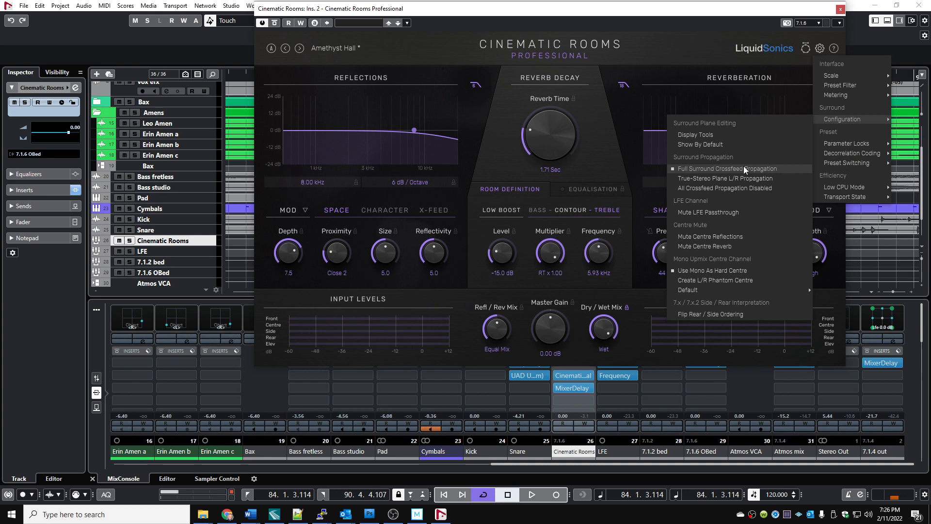
left_click(678, 9)
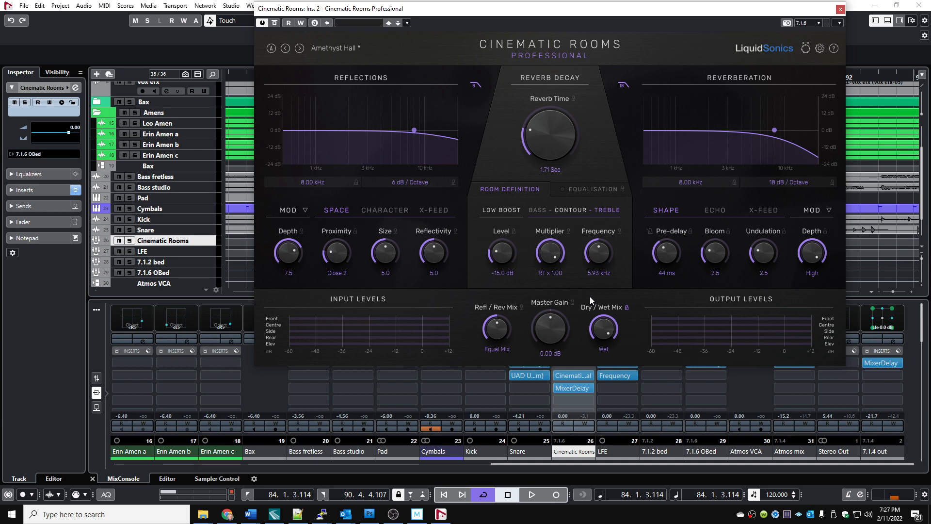
Step: Play back the song to watch the Cinematic Rooms input and output levels, stop playback, and close the reverb's editor
key("space")
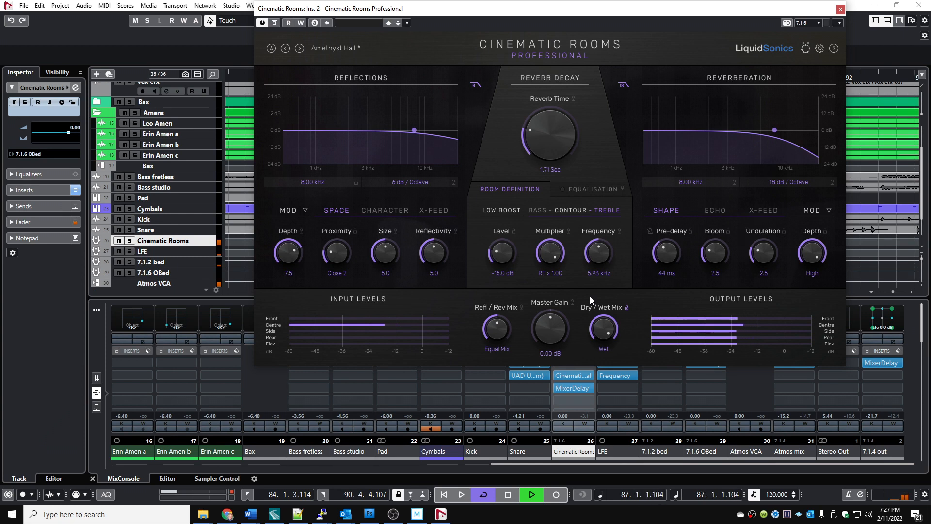
key("space")
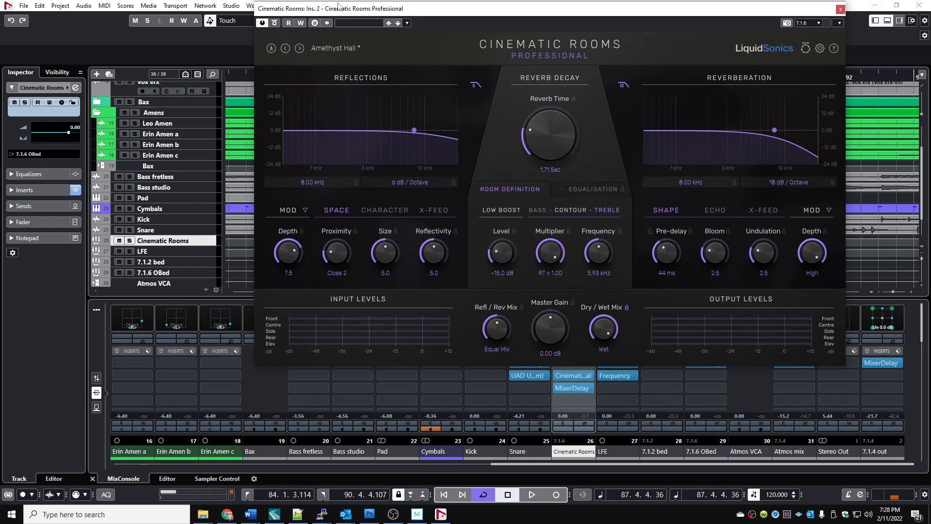
left_click(857, 10)
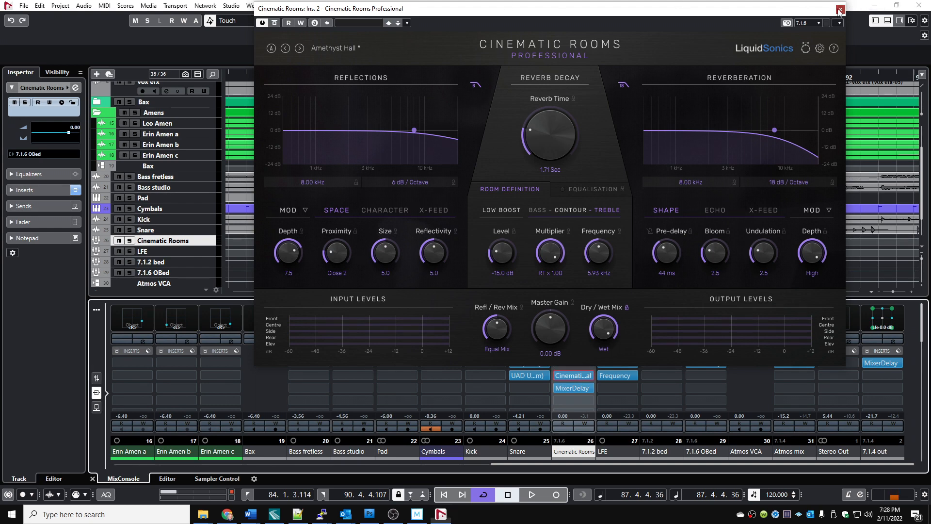
left_click(840, 9)
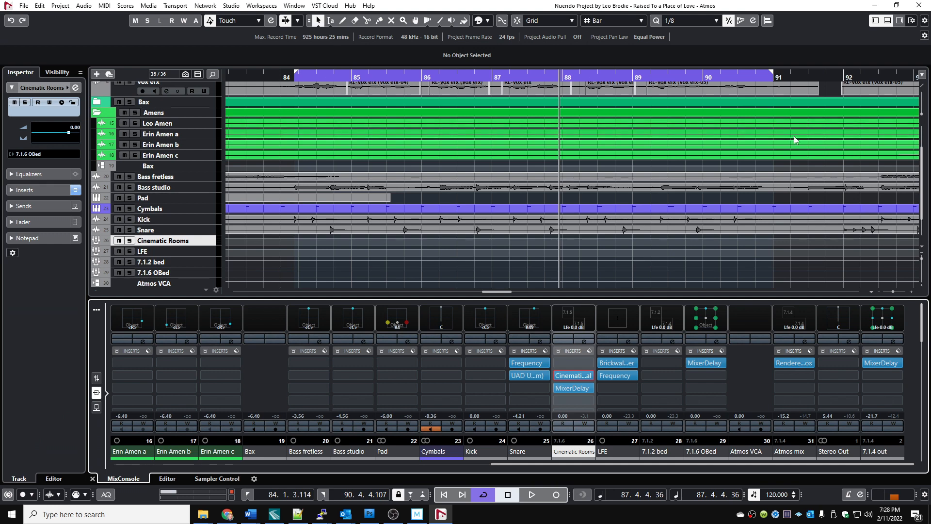
Step: Review the channel levels and mutes in the MixerDelay on the Cinematic Rooms channel, and close its editor
double_click(585, 387)
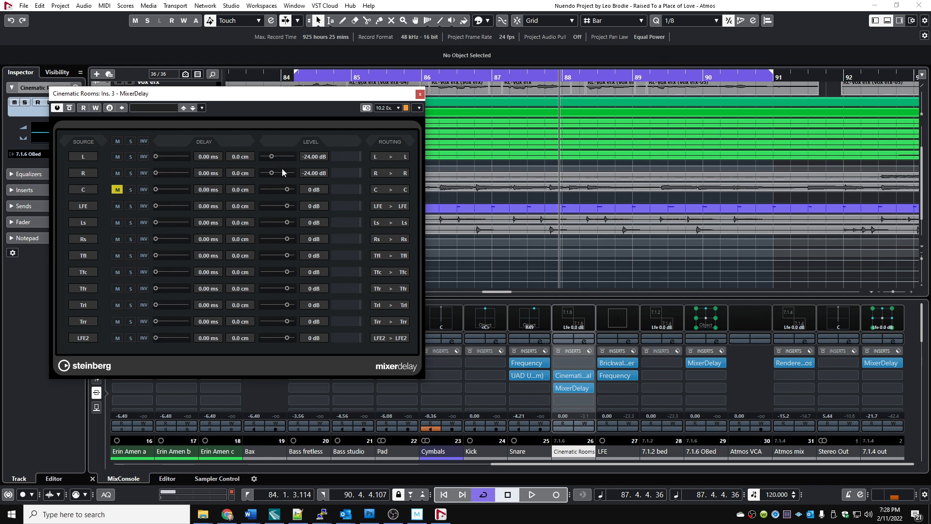
left_click(421, 95)
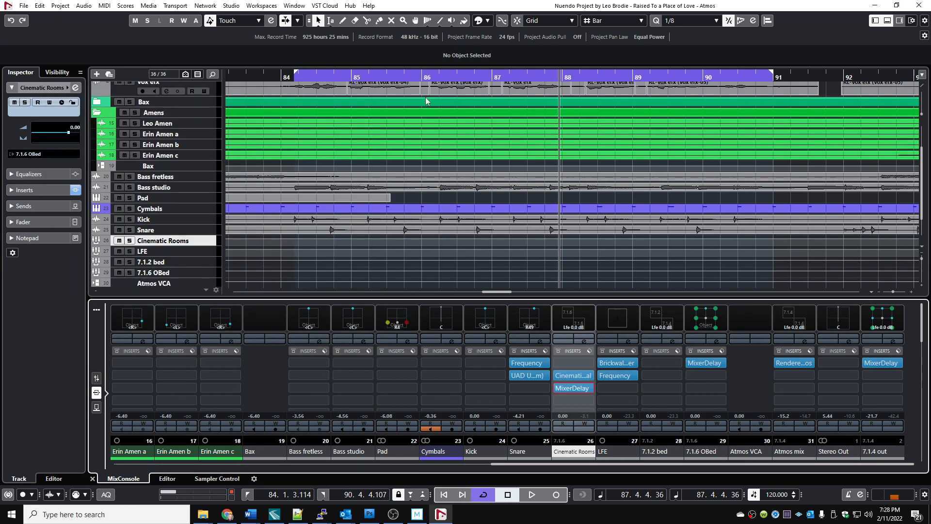